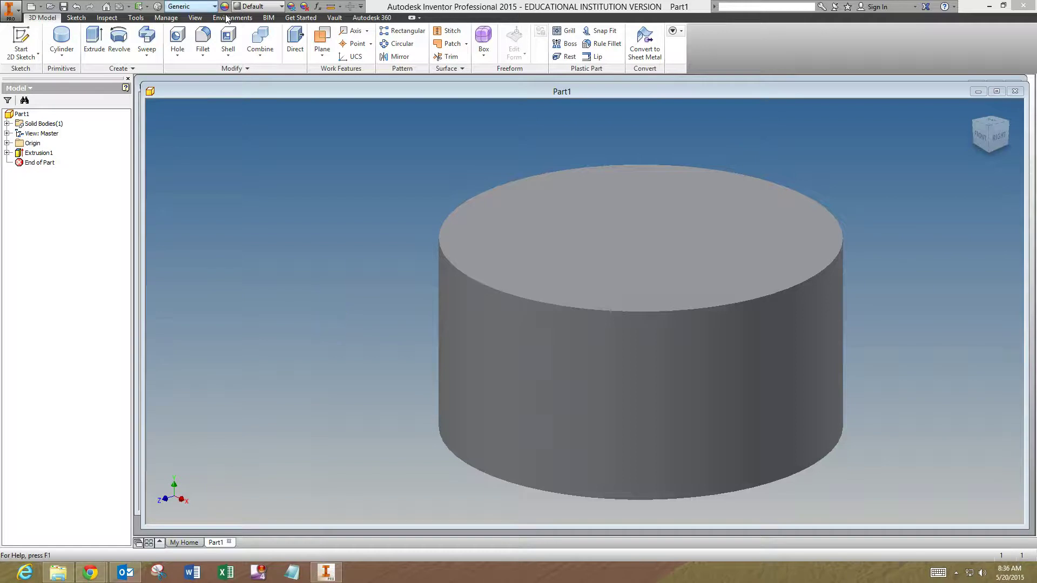
Step: Try the Knurled 45 appearance on the whole cylinder part and undo it
left_click(283, 7)
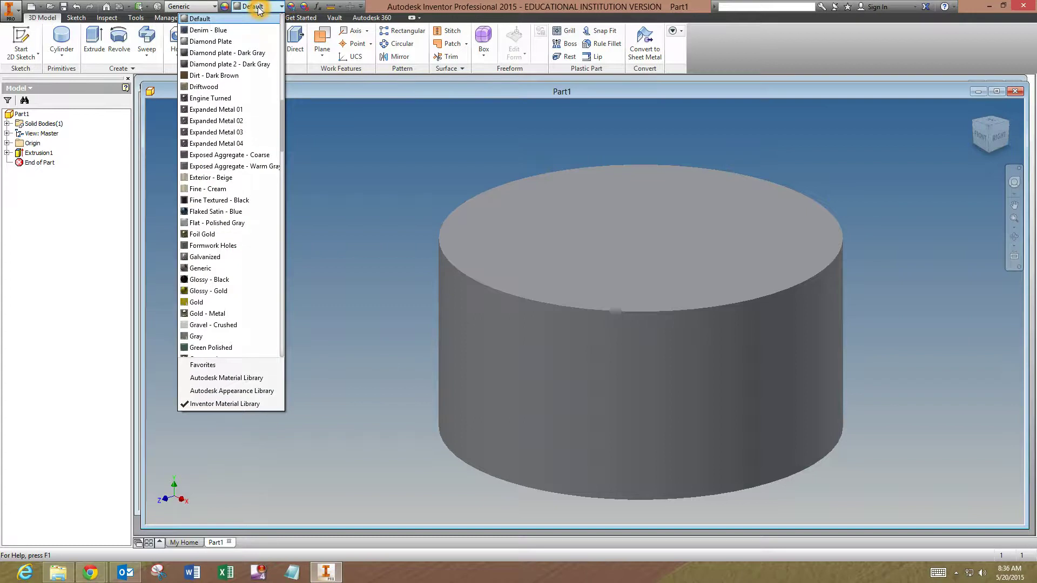
scroll(233, 110, "down", 3)
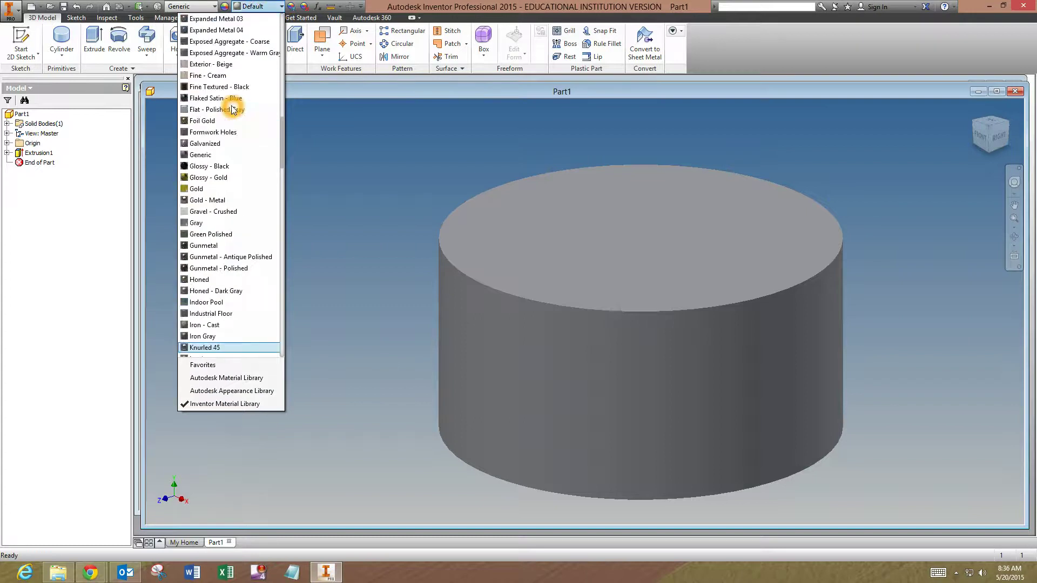
left_click(201, 347)
left_click(492, 335)
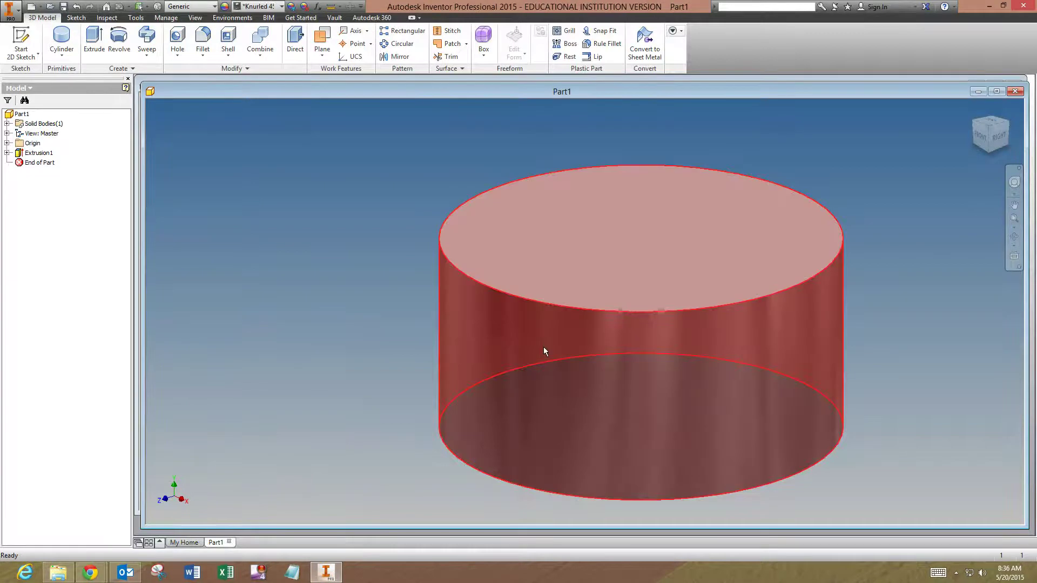
left_click(304, 374)
scroll(422, 499, "up", 3)
scroll(422, 499, "up", 2)
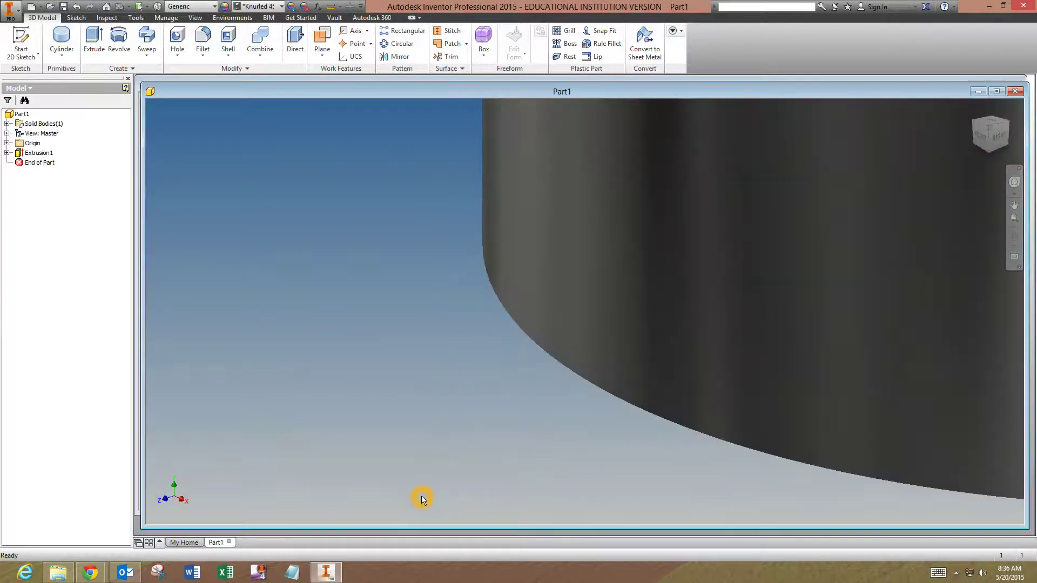
scroll(466, 470, "down", 5)
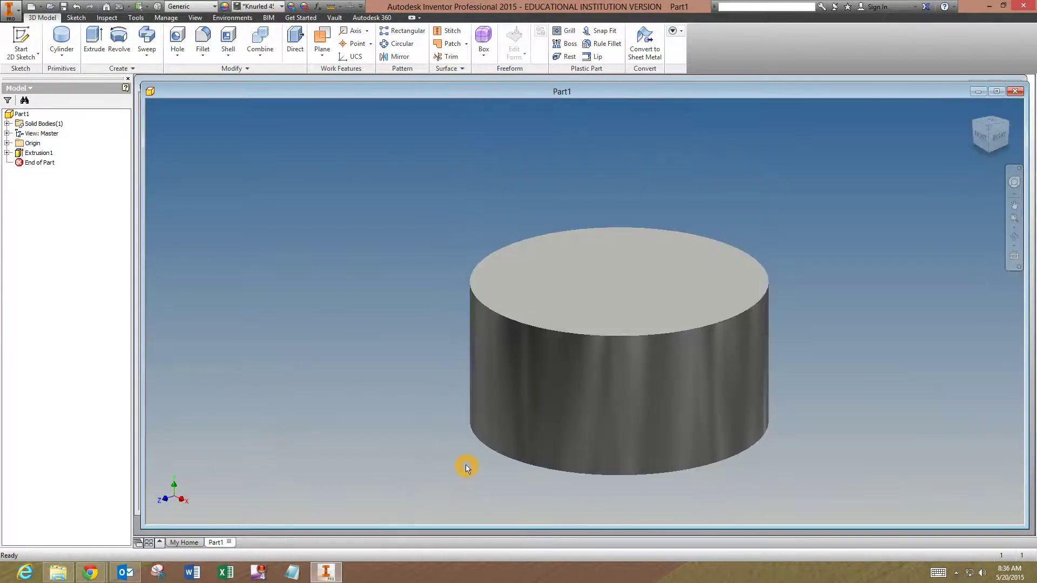
key("ctrl+z")
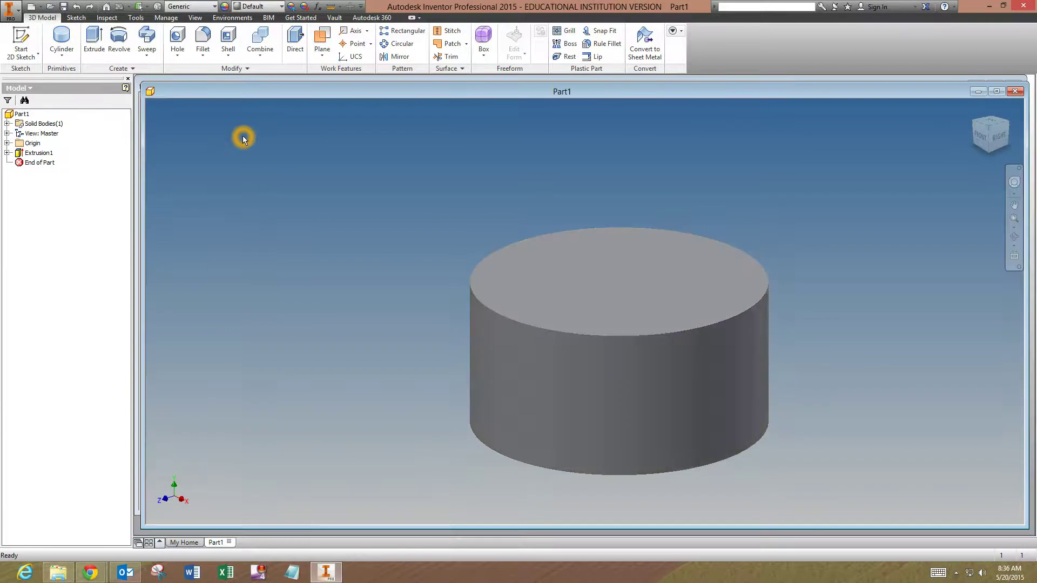
Step: Search the appearance library for "knu" and open the Knurled 45 appearance for editing, using the document's local copy
left_click(224, 7)
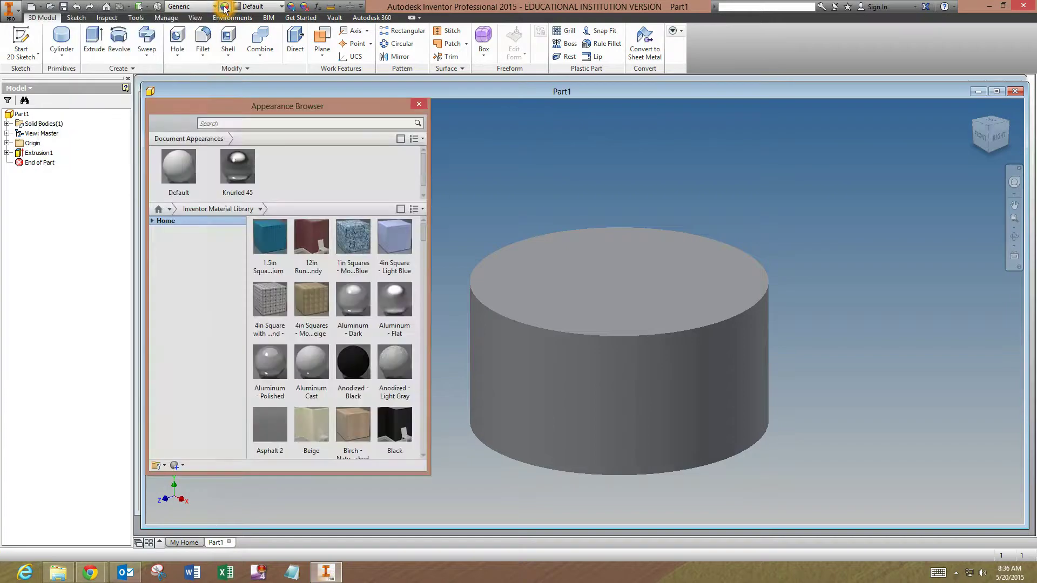
left_click(252, 124)
type("knu")
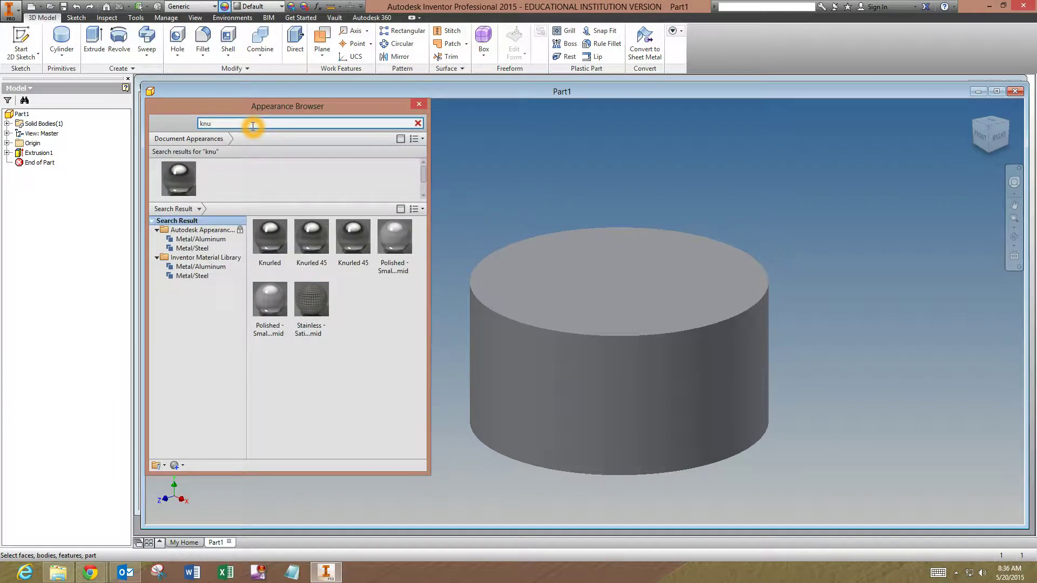
mouse_move(353, 240)
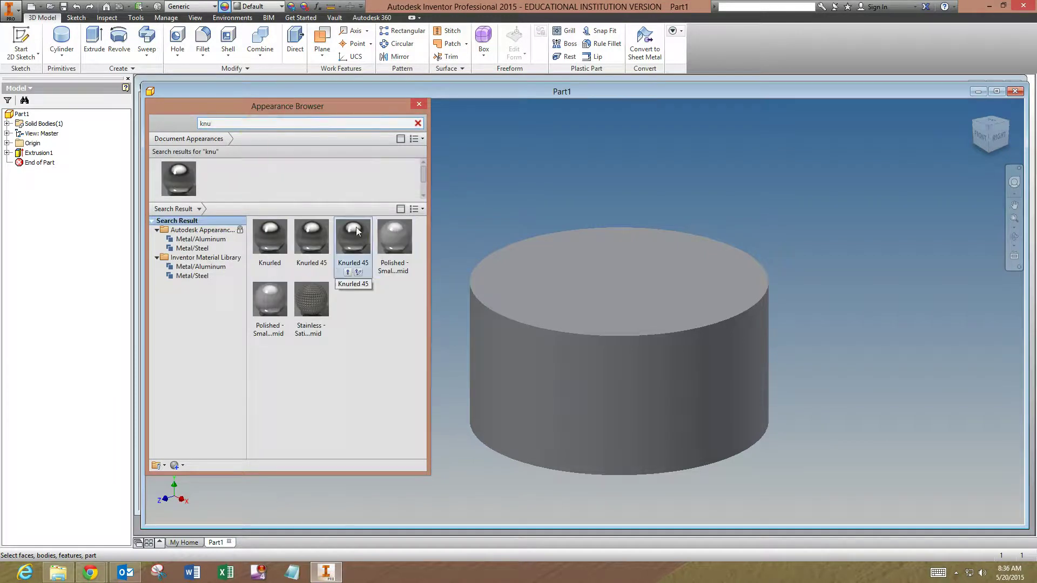
left_click(311, 243)
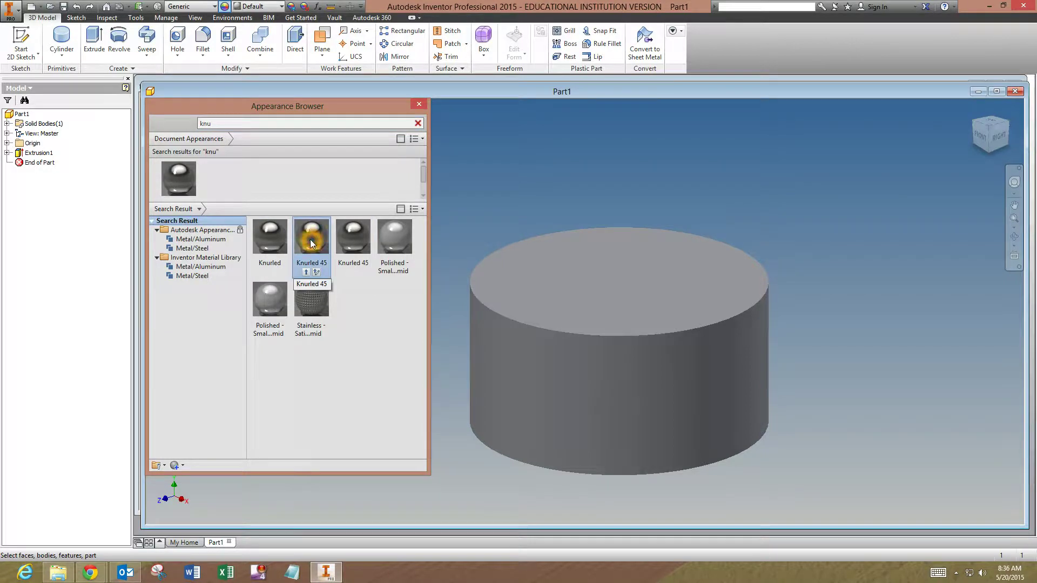
double_click(312, 243)
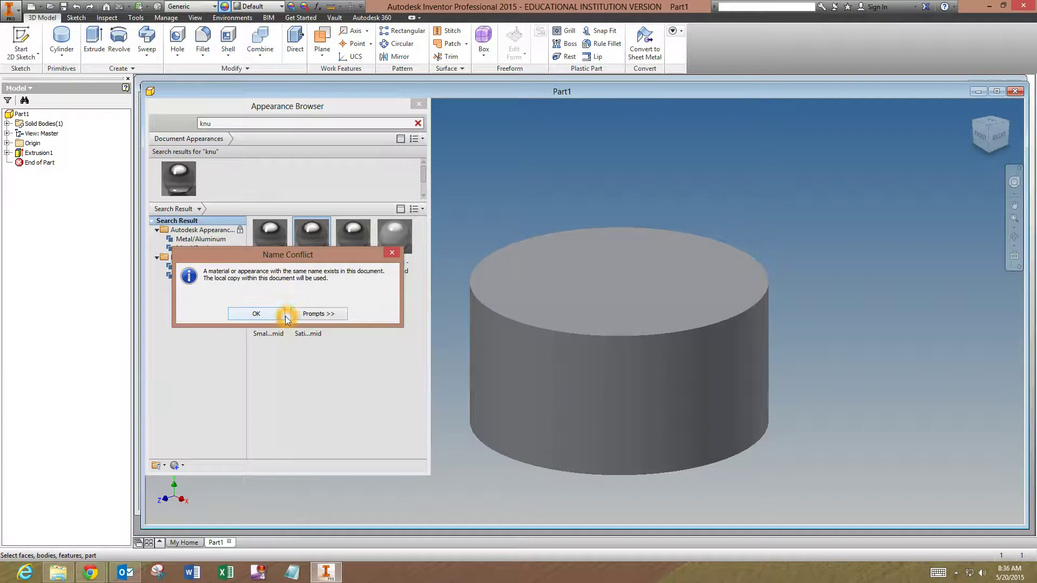
left_click(277, 316)
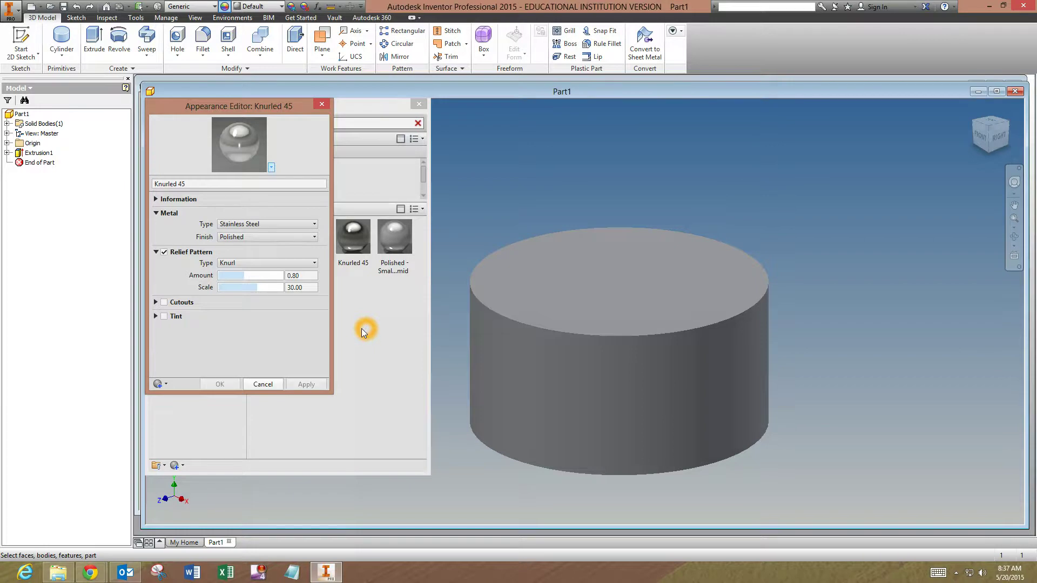
left_click(351, 319)
left_click(313, 147)
left_click(291, 158)
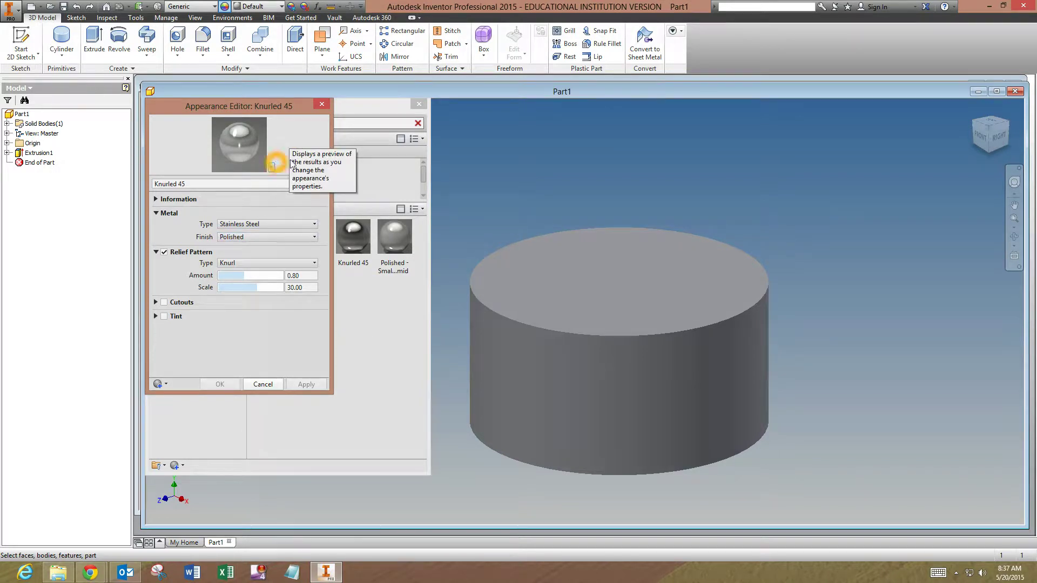
left_click(241, 239)
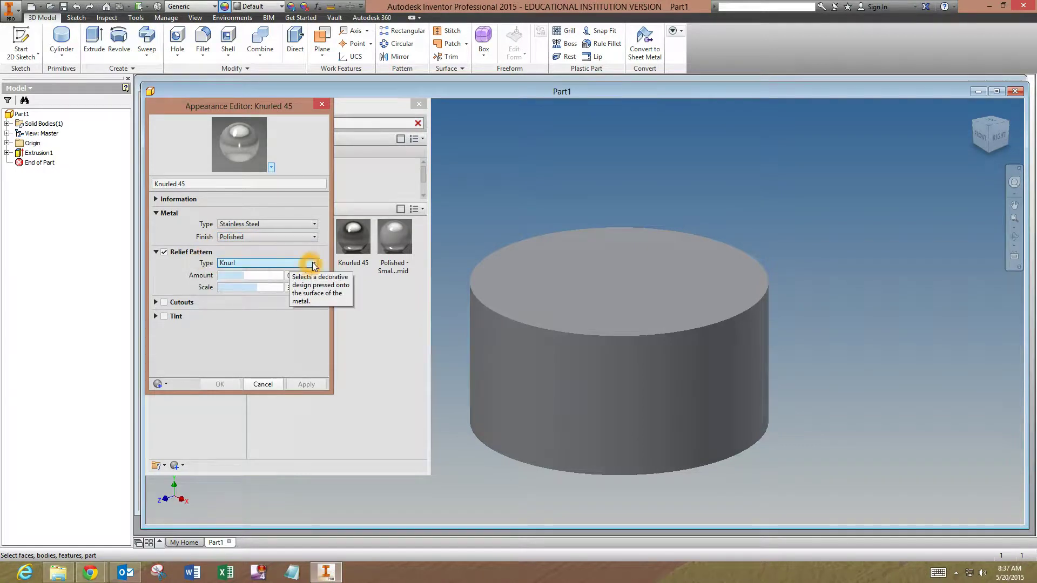
Step: Change the relief pattern type to Custom - Image and load Knurl_bump.bmp from the bumpmaps folder
left_click(314, 263)
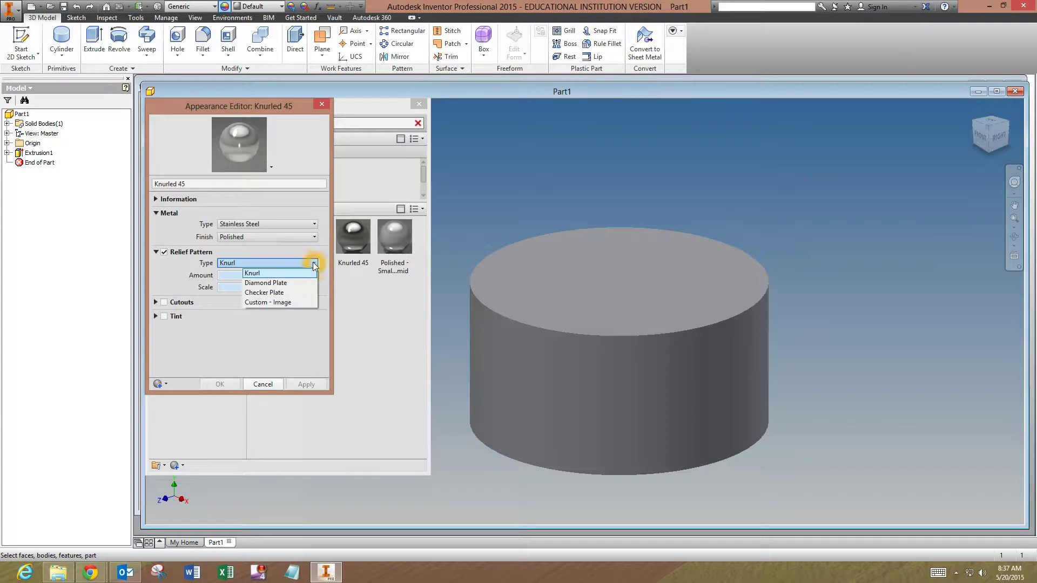
left_click(281, 302)
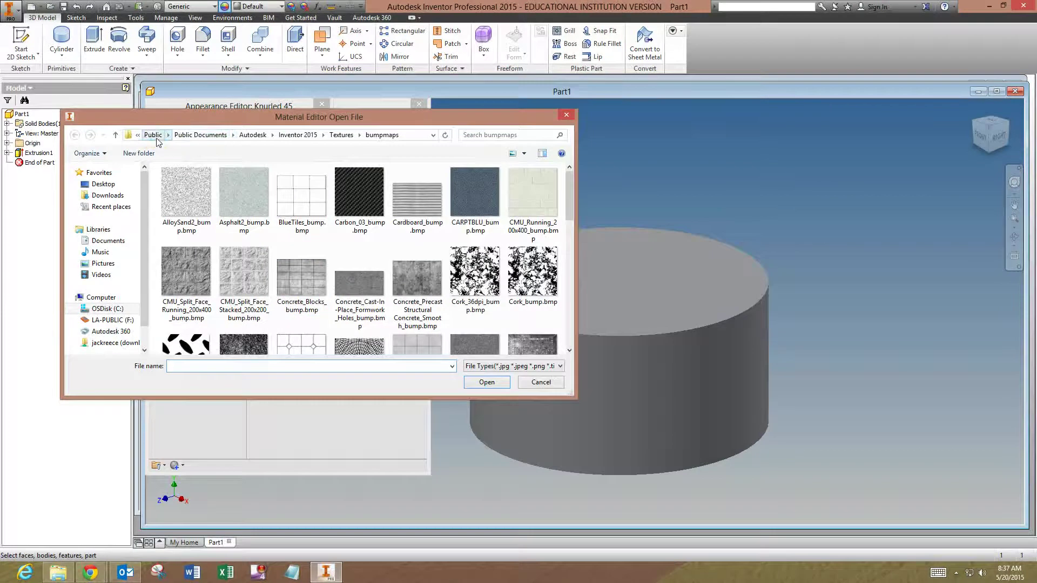
left_click(149, 135)
left_click(334, 136)
left_click(108, 309)
left_click_drag(572, 201, 568, 248)
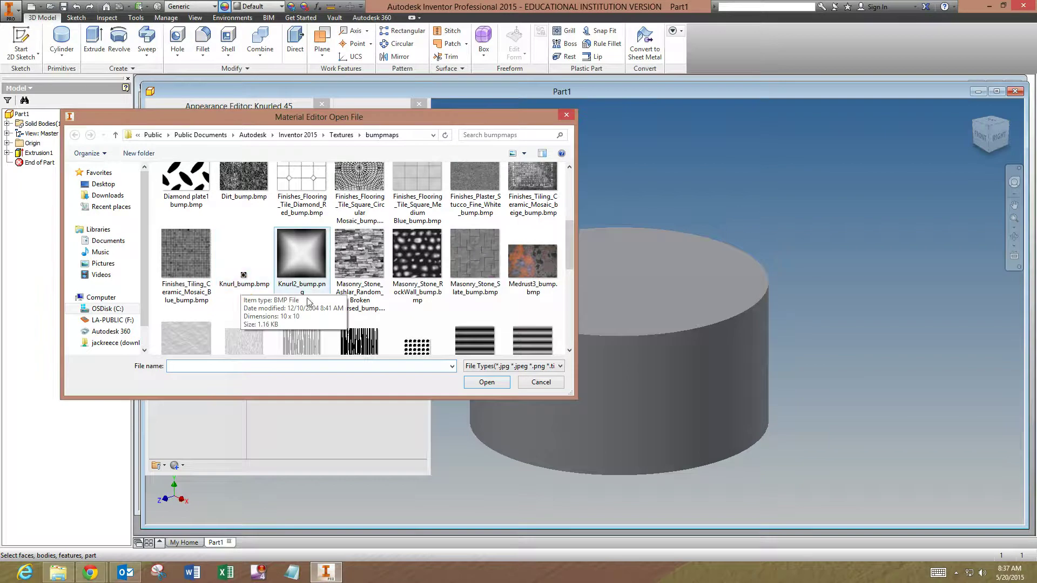
left_click(237, 281)
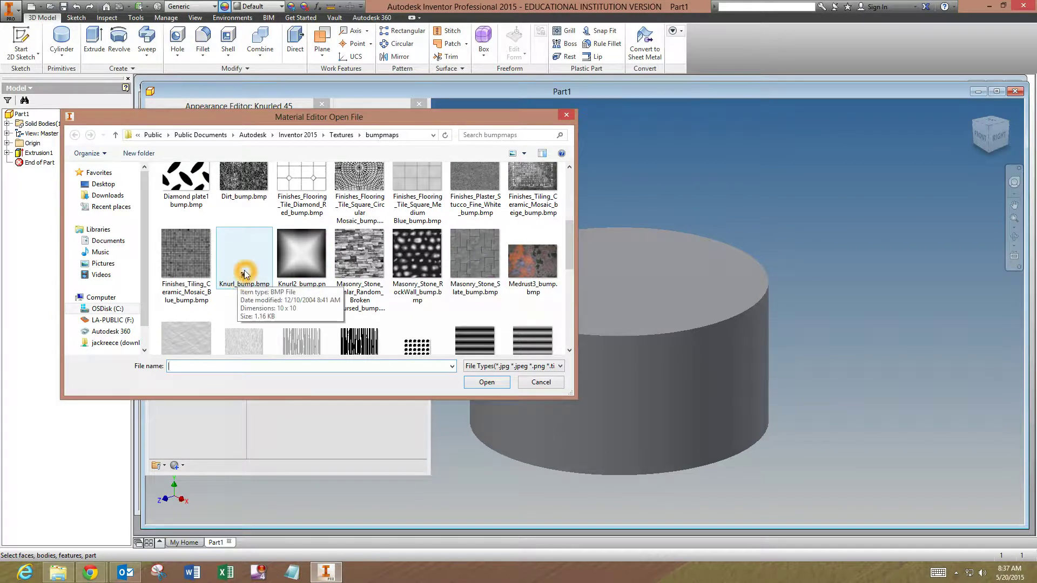
double_click(241, 278)
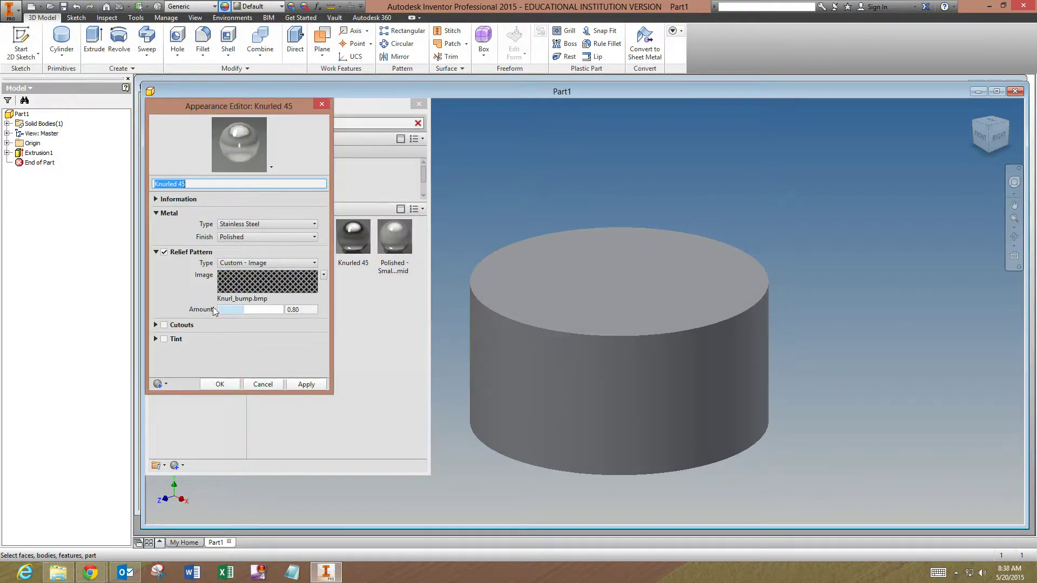
Step: Set the knurl texture's sample size to 0.06 in wide and high, and save the edited Knurled 45 appearance
left_click(261, 287)
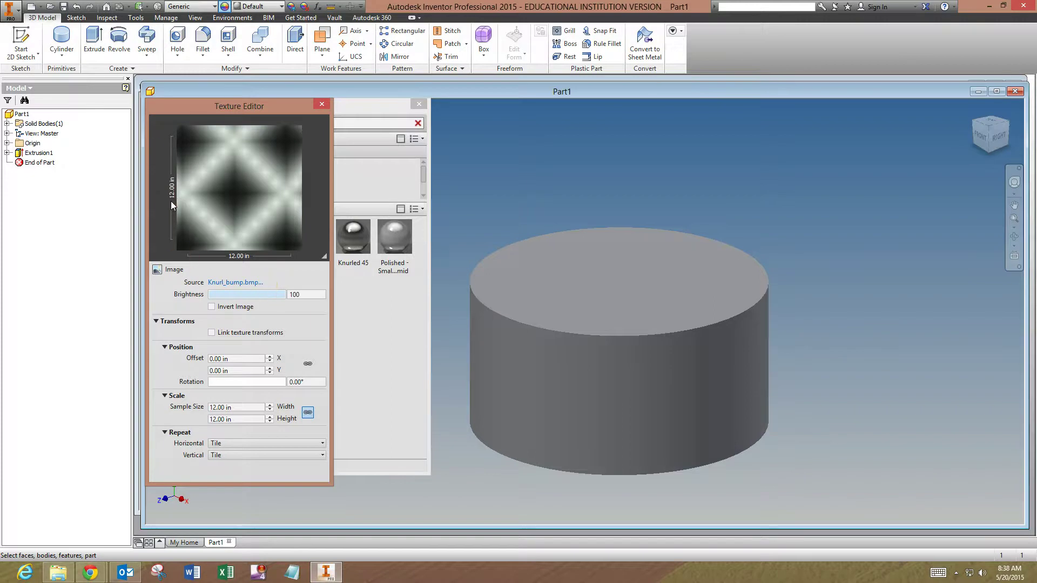
mouse_move(171, 201)
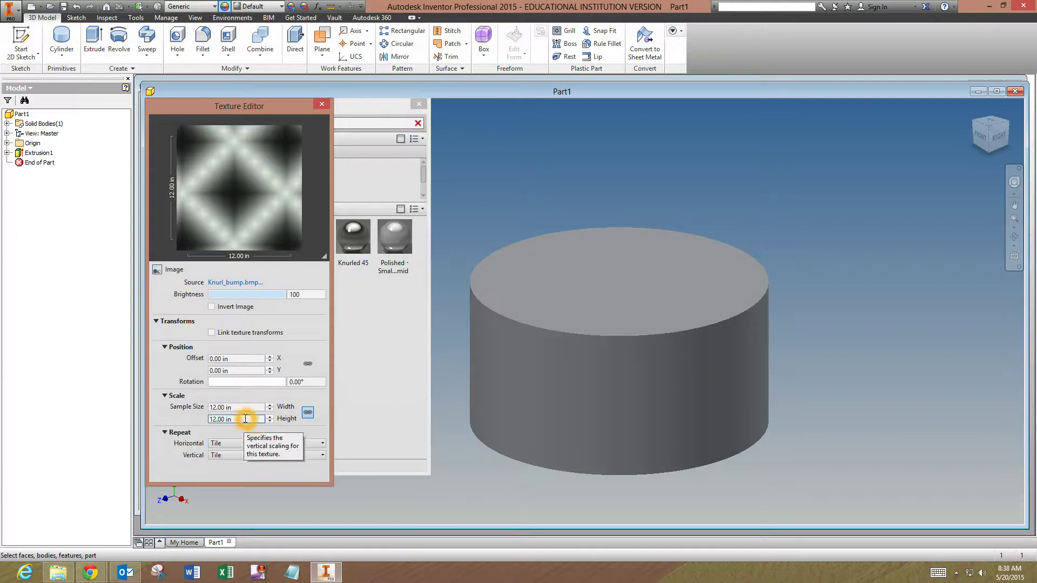
left_click(221, 405)
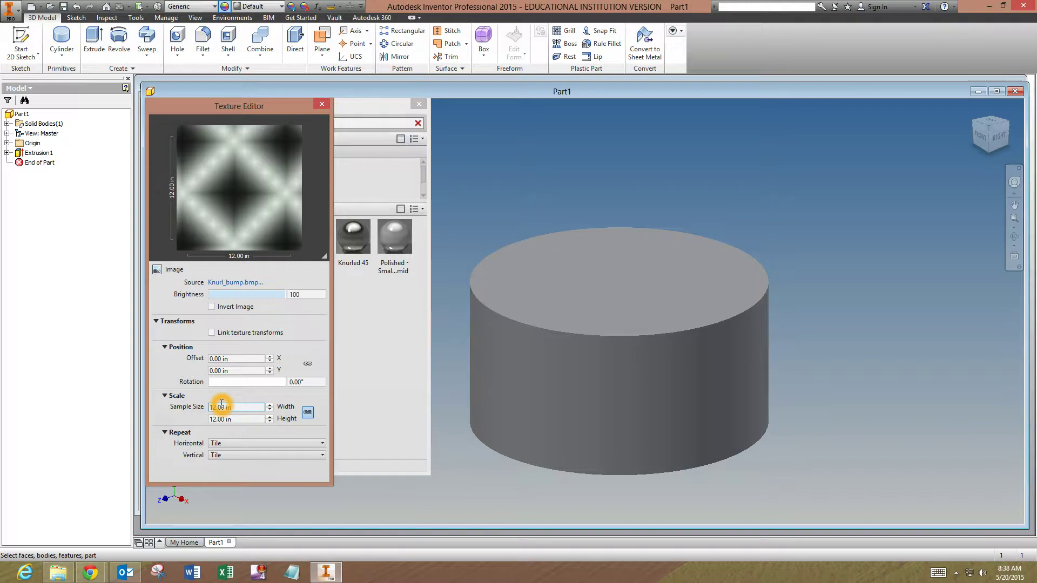
double_click(222, 404)
type("0.")
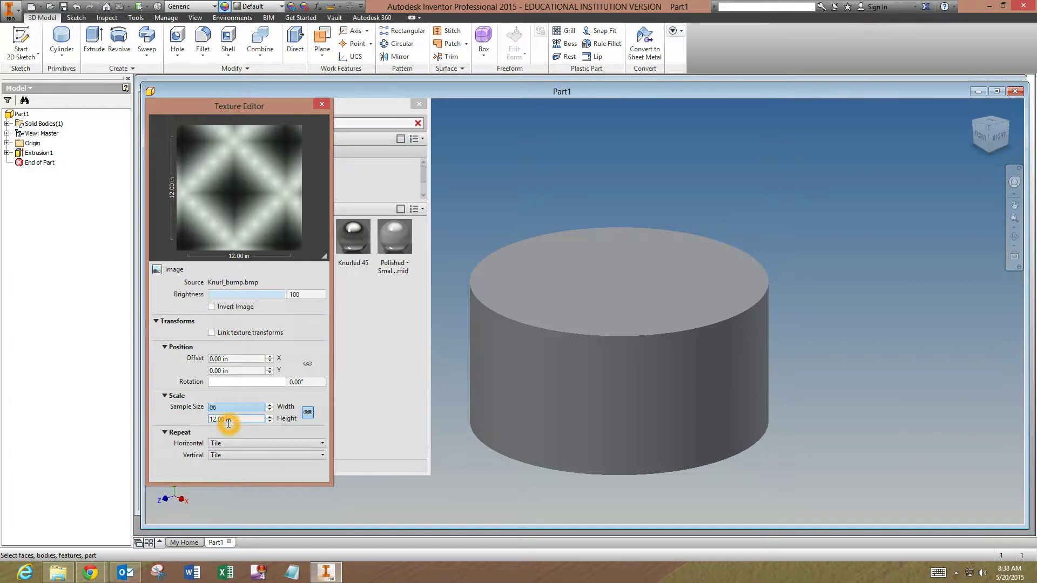
type(".06")
key("Tab")
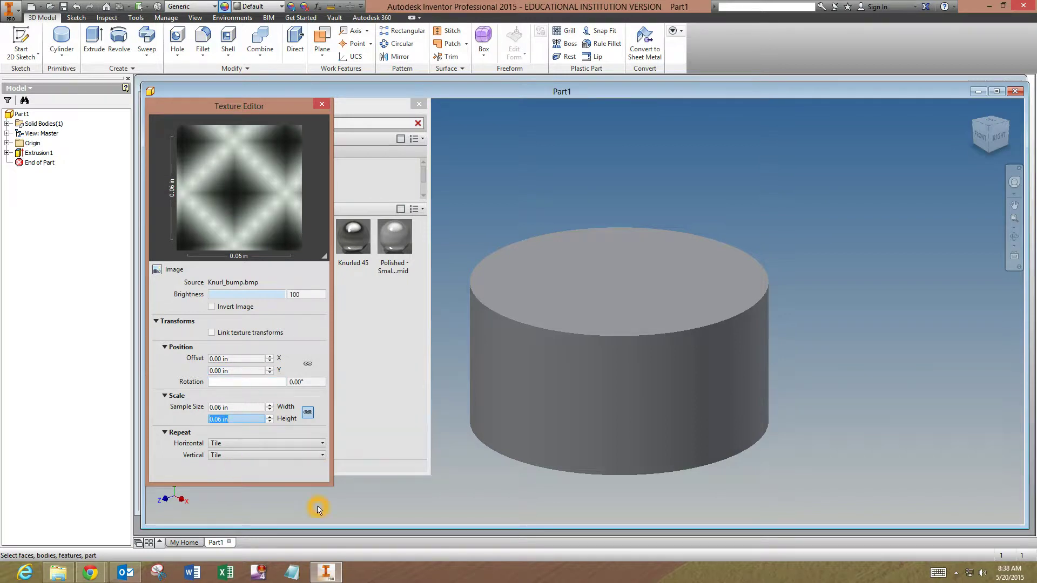
left_click(321, 104)
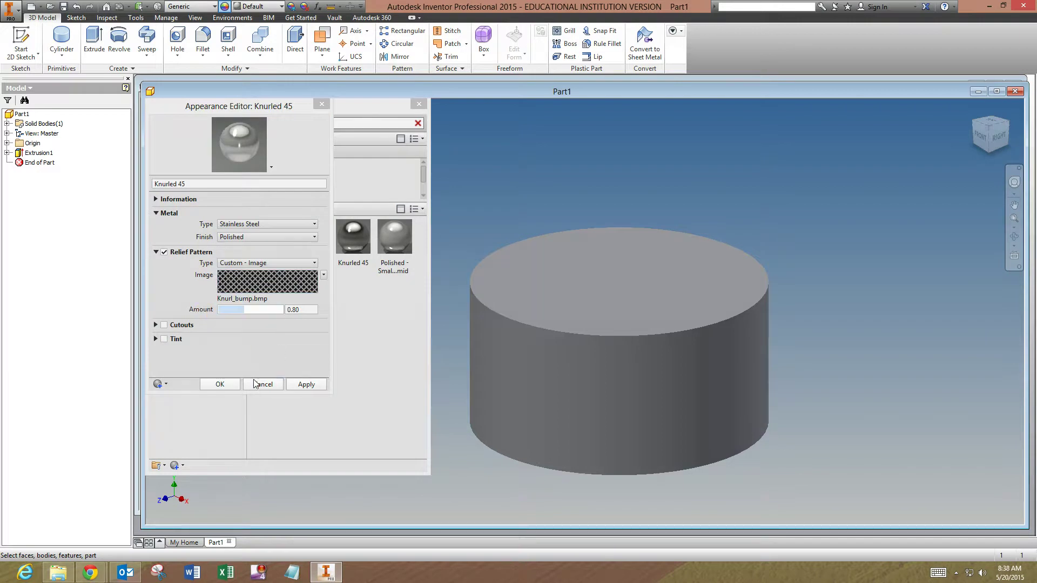
left_click(221, 384)
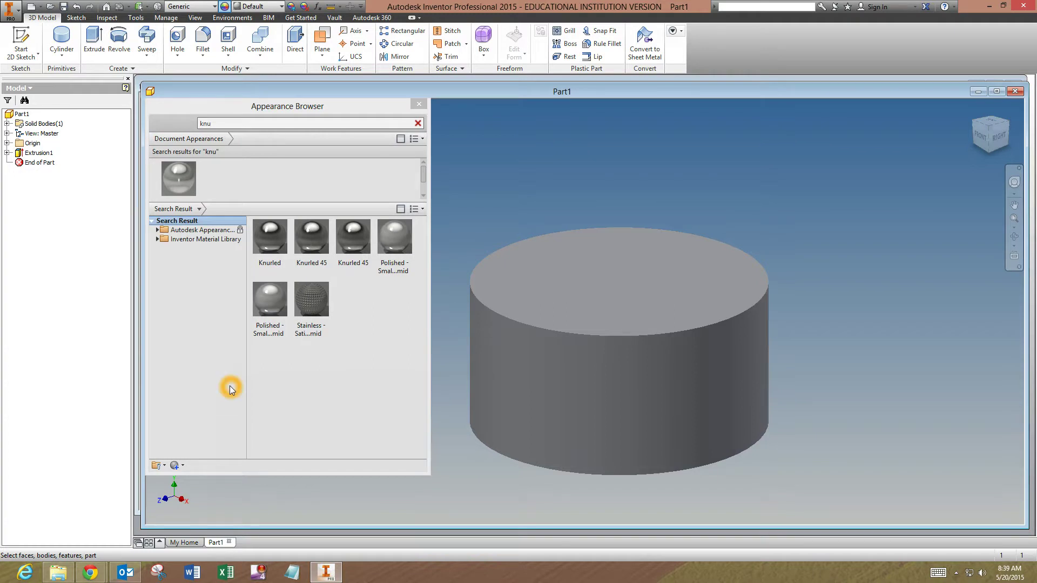
left_click(422, 103)
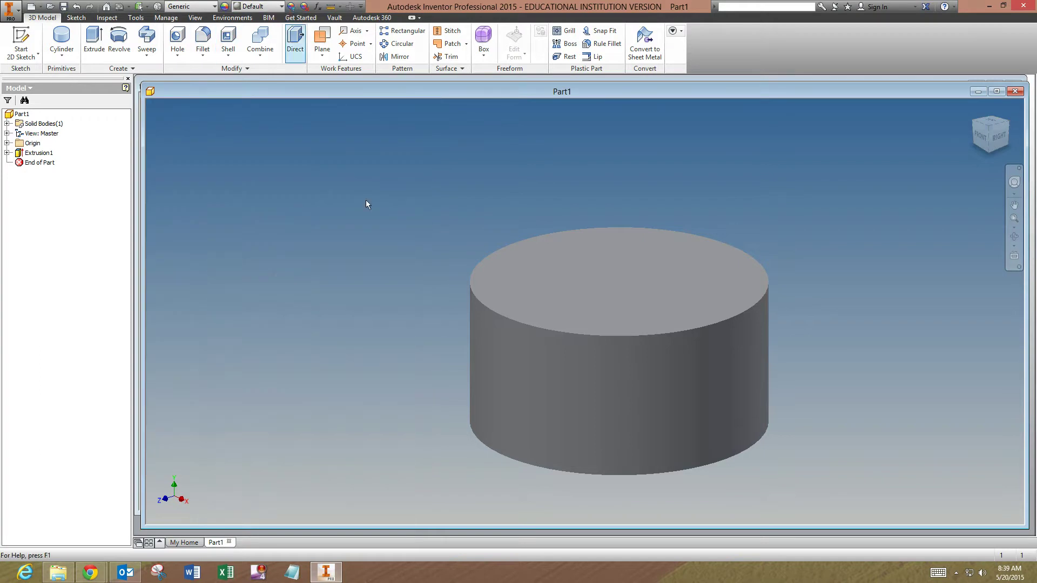
Step: Apply the edited Knurled 45 appearance to only the cylinder's curved side face
left_click(500, 352)
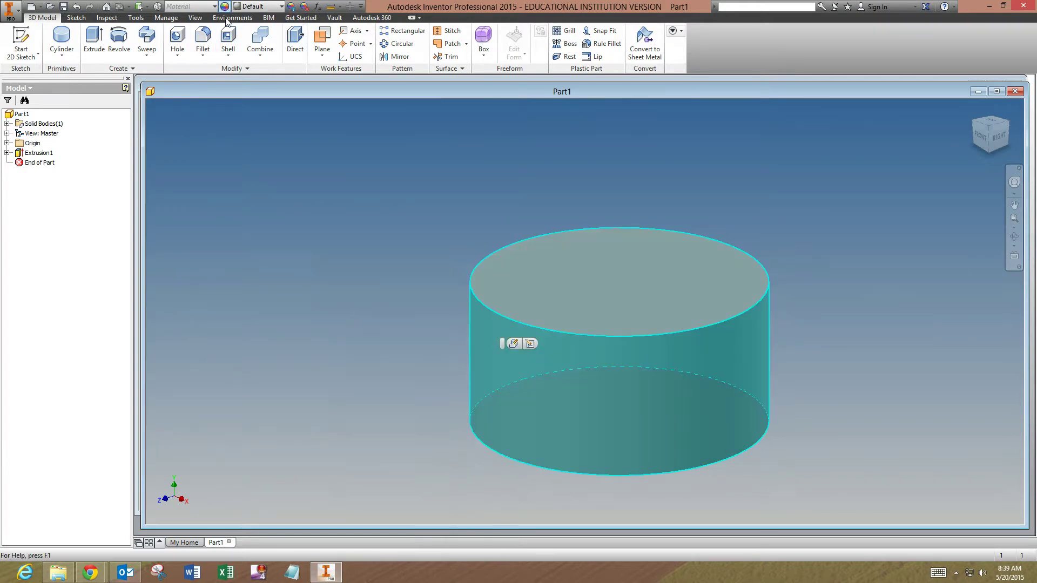
left_click(281, 7)
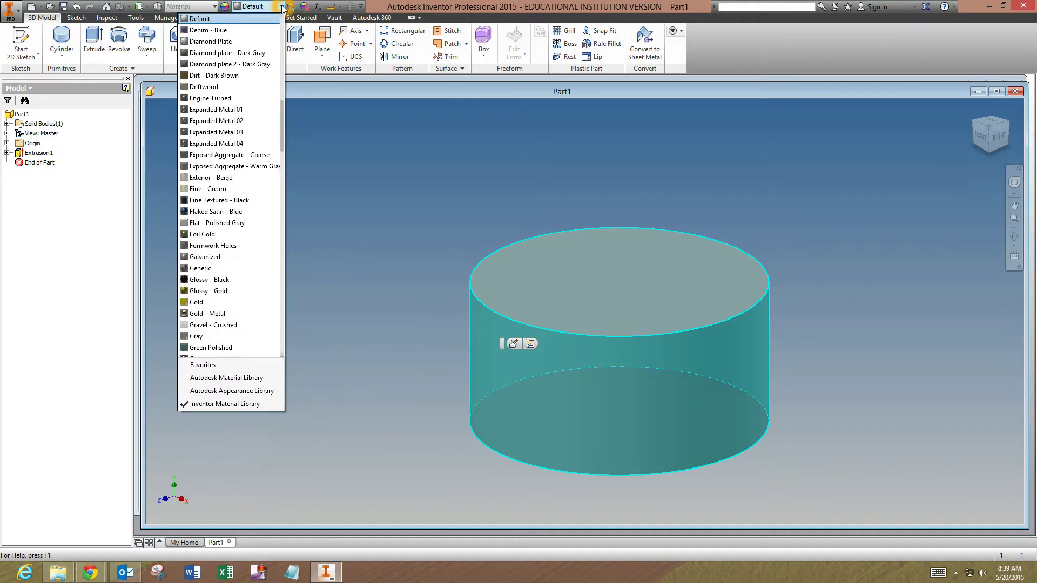
scroll(247, 229, "down", 6)
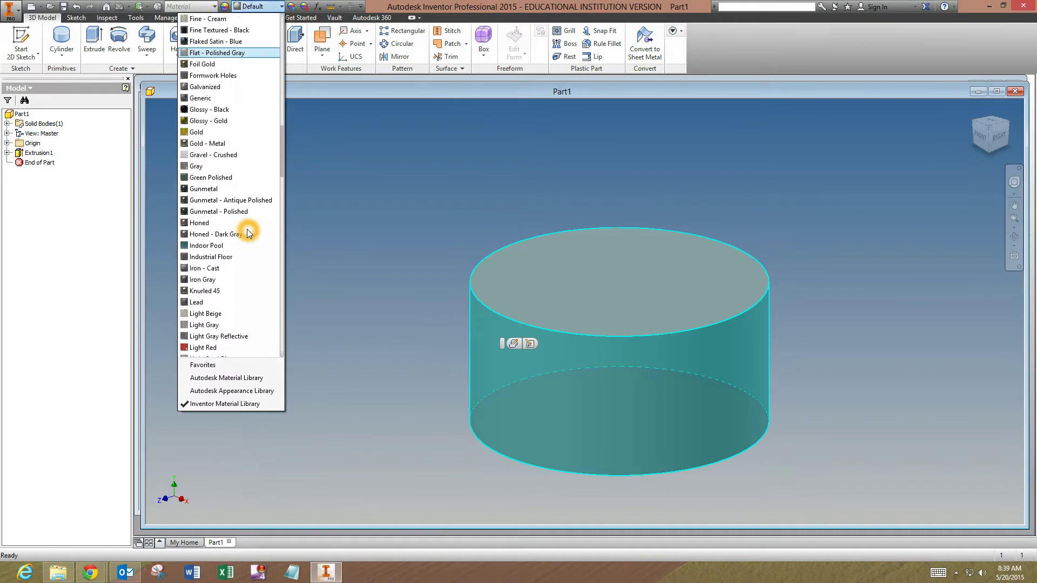
left_click(219, 290)
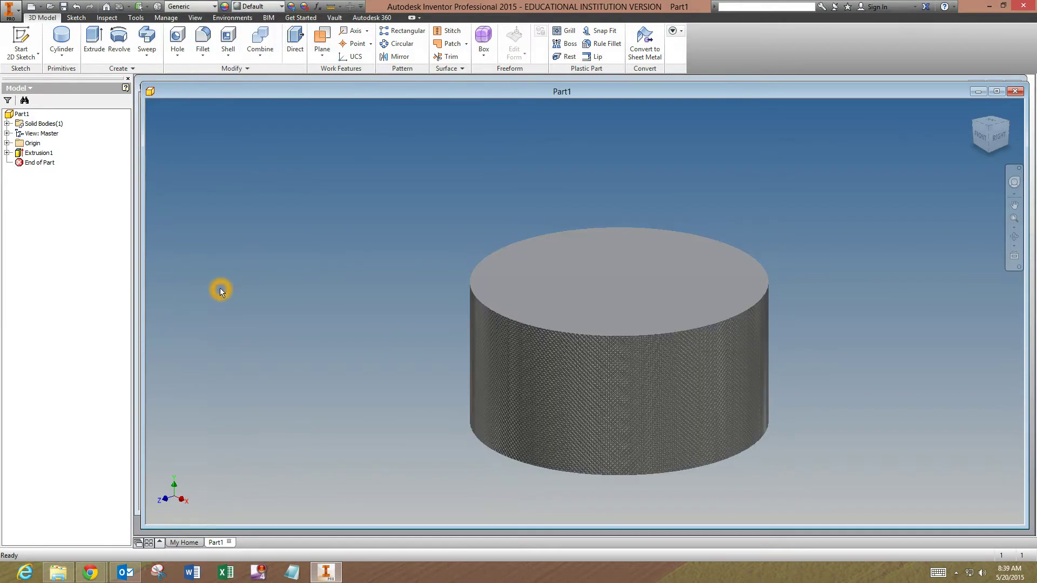
scroll(562, 479, "down", 5)
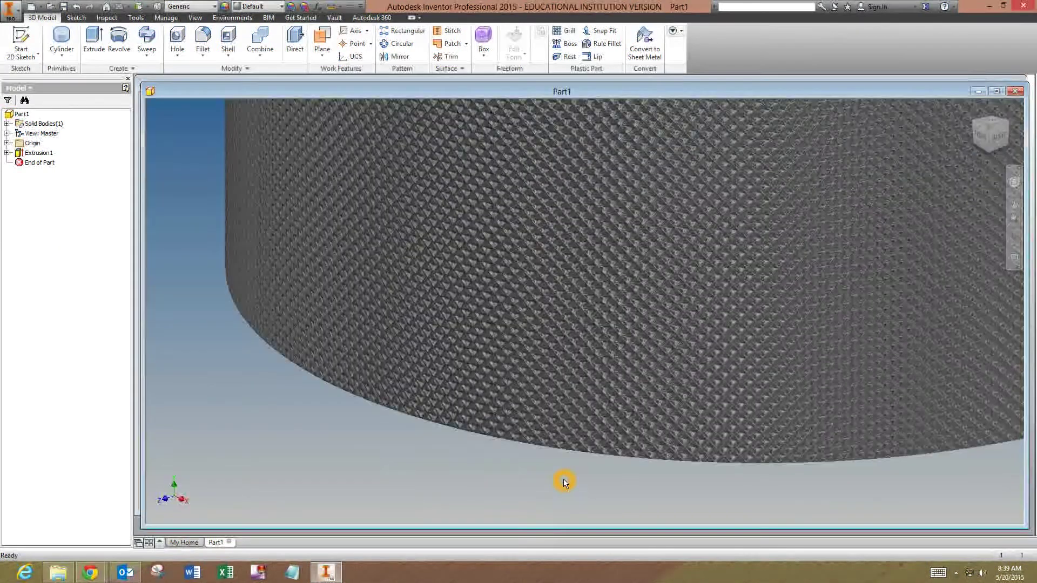
scroll(259, 466, "up", 3)
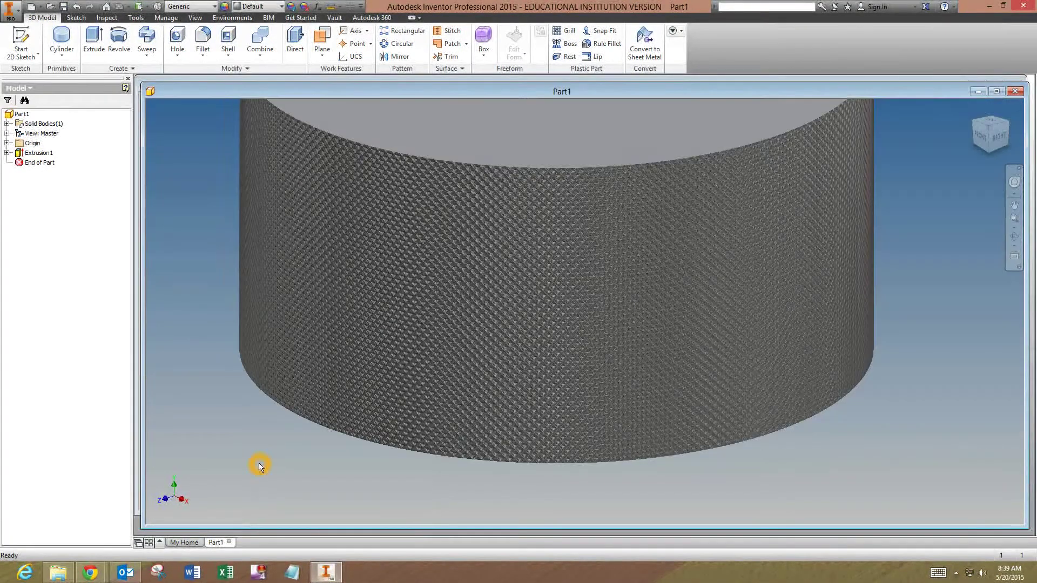
scroll(259, 466, "up", 3)
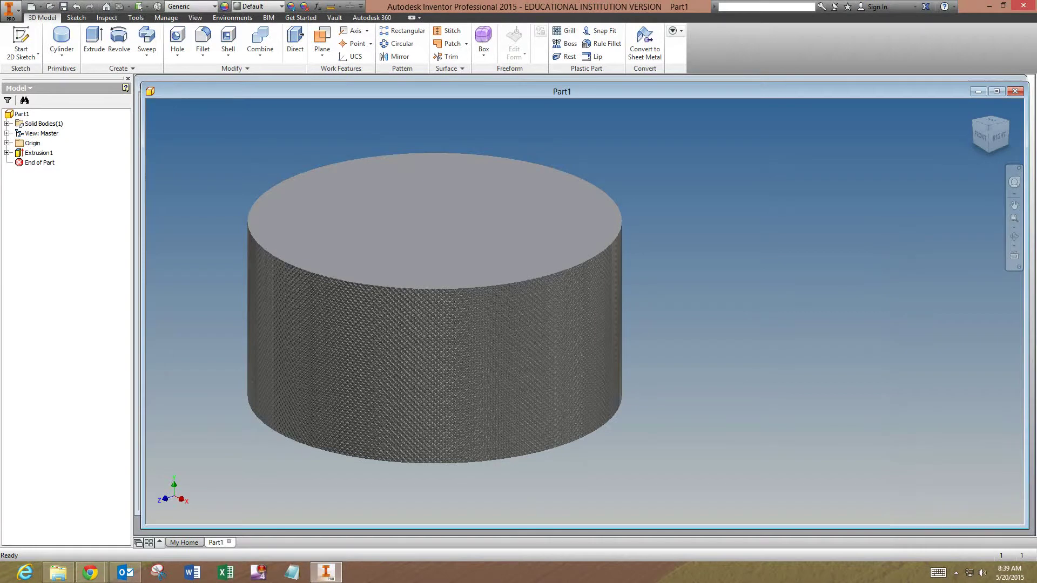
left_click(978, 138)
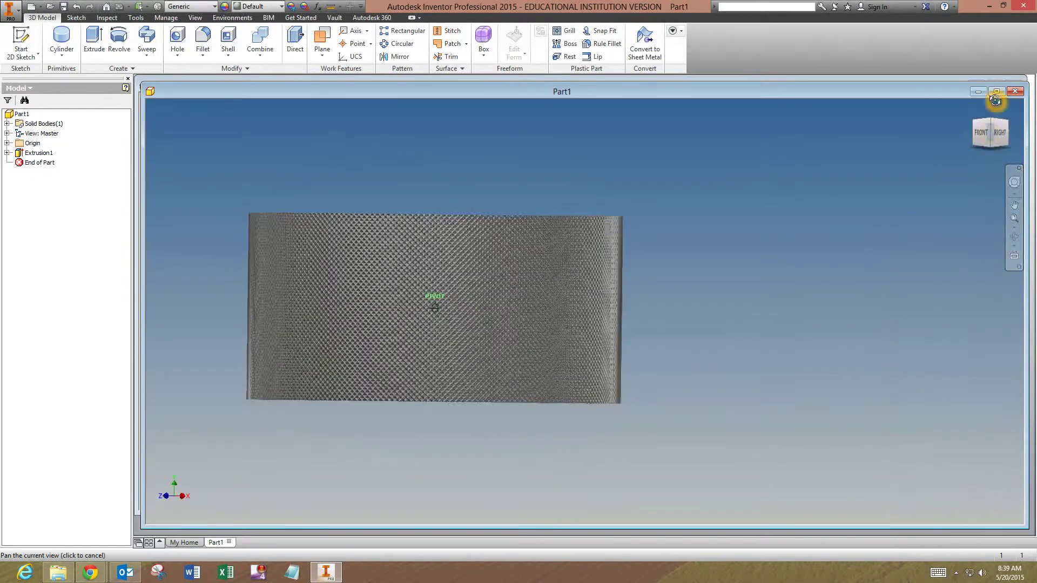
mouse_move(977, 140)
left_mouse_down()
mouse_move(975, 183)
mouse_move(986, 133)
left_mouse_up()
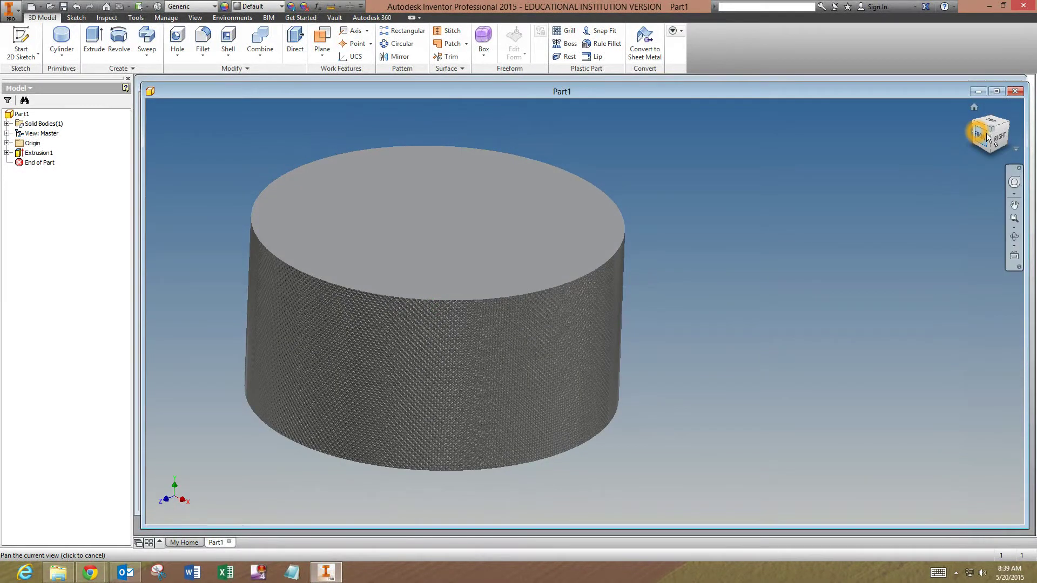